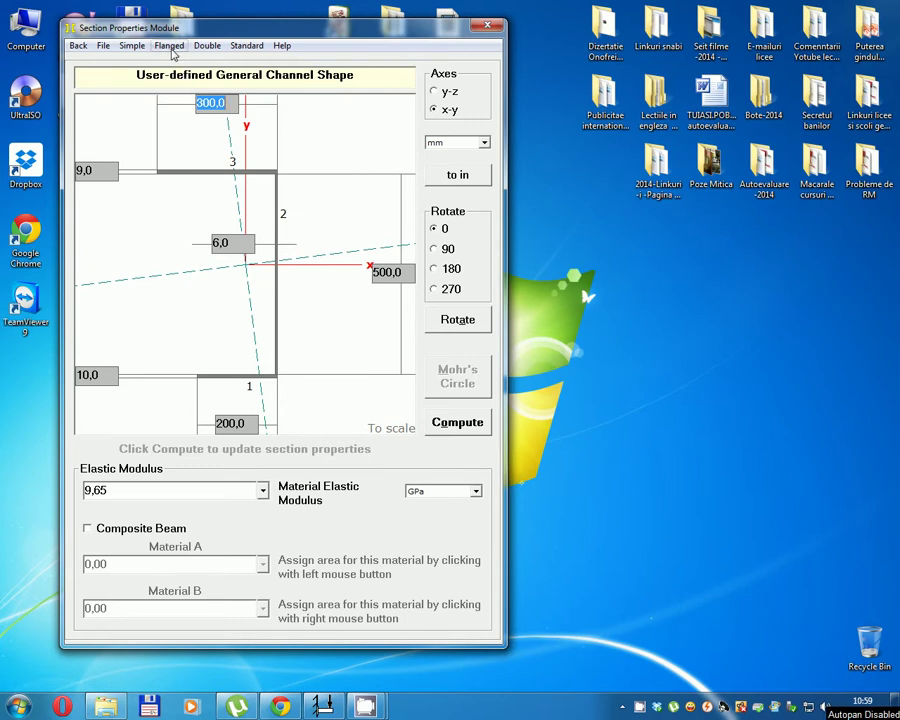
Start a user-defined flanged I-shape section and set its flange width to 275 mm
click(170, 46)
click(186, 93)
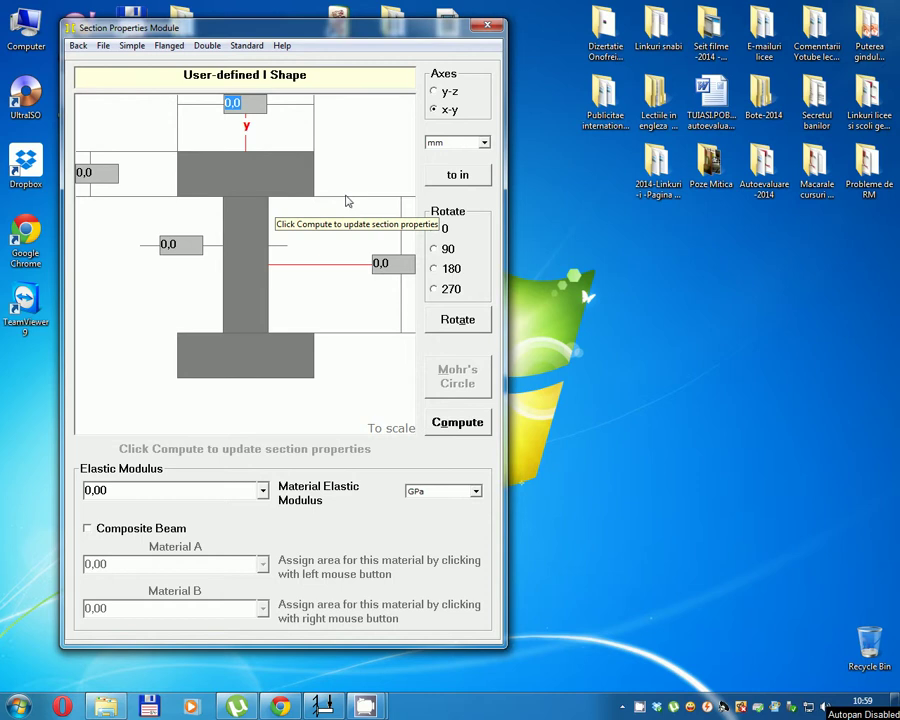
click(250, 102)
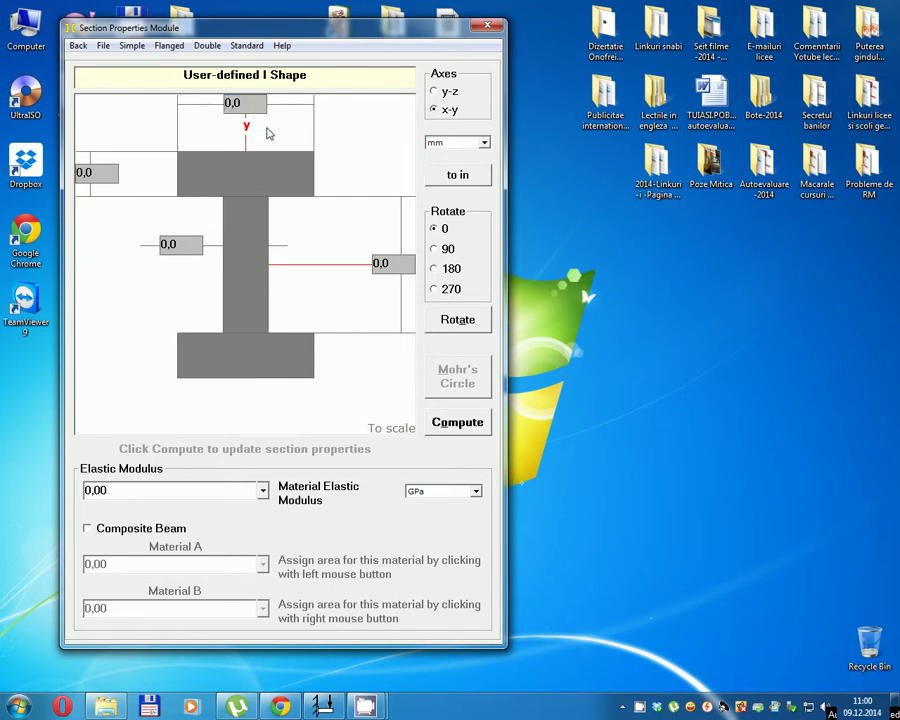
drag(250, 102, 229, 104)
text(275)
Set the I shape's flange thickness to 12 mm, web height to 500 mm and web thickness to 4 mm
click(109, 173)
text(12)
click(397, 265)
text(5)
click(178, 244)
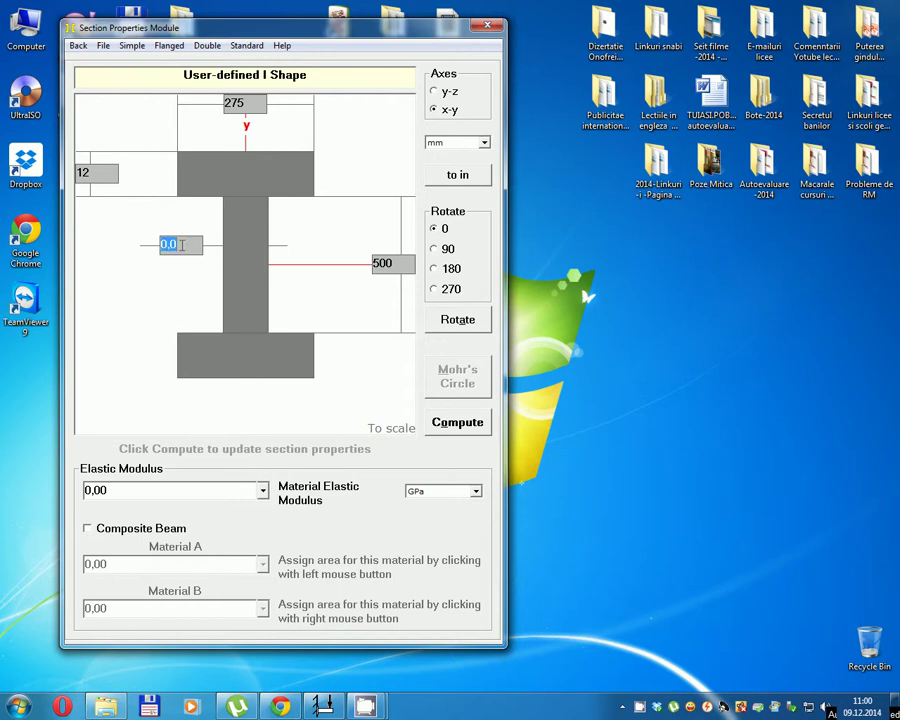
text(4)
Choose a material with an elastic modulus of 200 GPa and compute the section properties
click(262, 490)
click(217, 534)
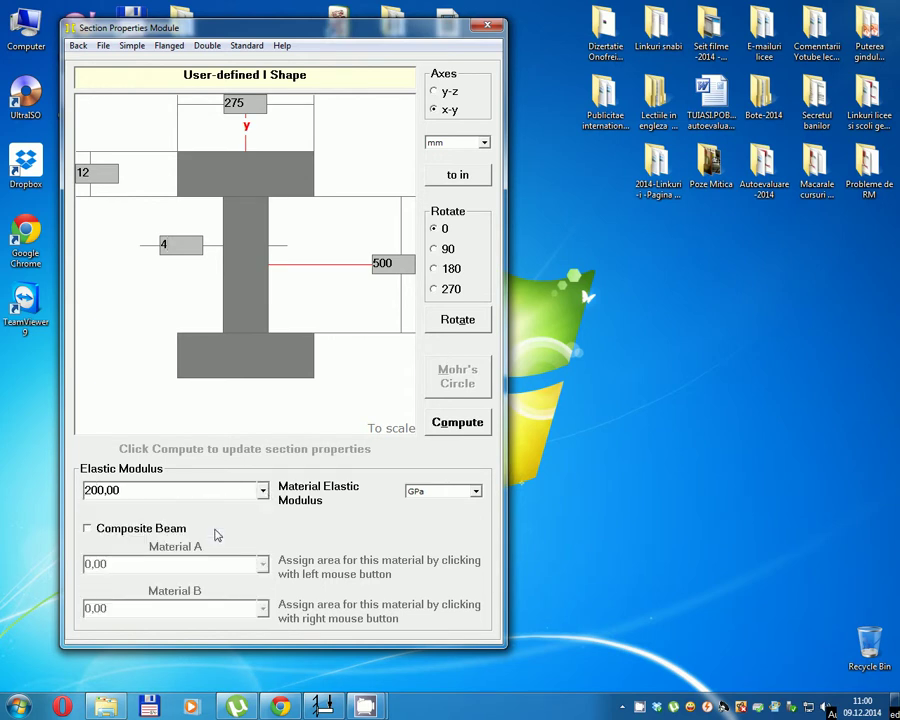
click(462, 434)
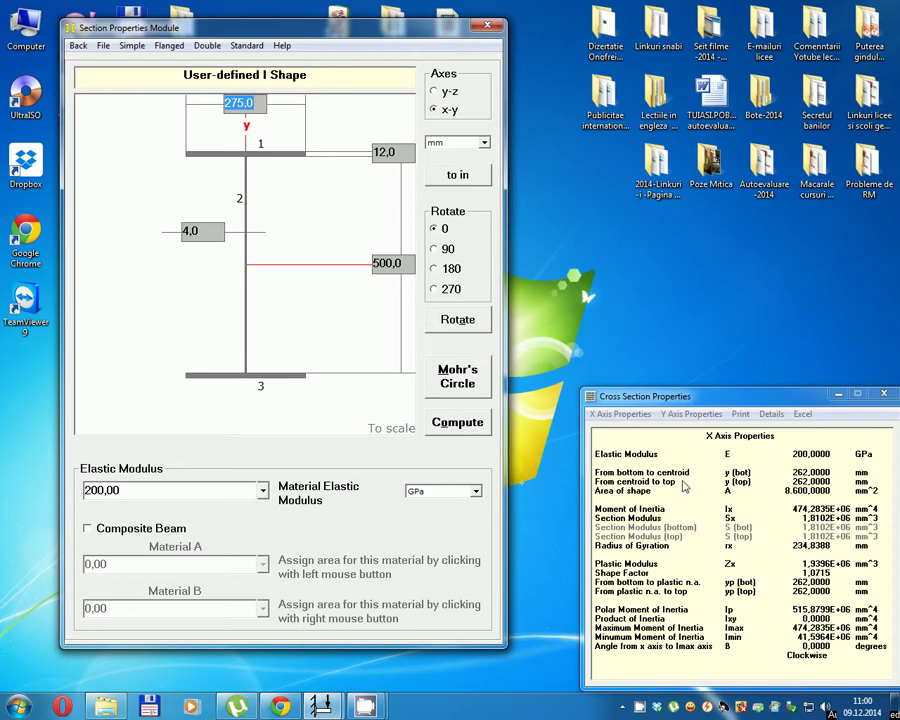
Compute Mohr's circle for the section's moments of inertia, view its details, and return to the section properties
click(457, 376)
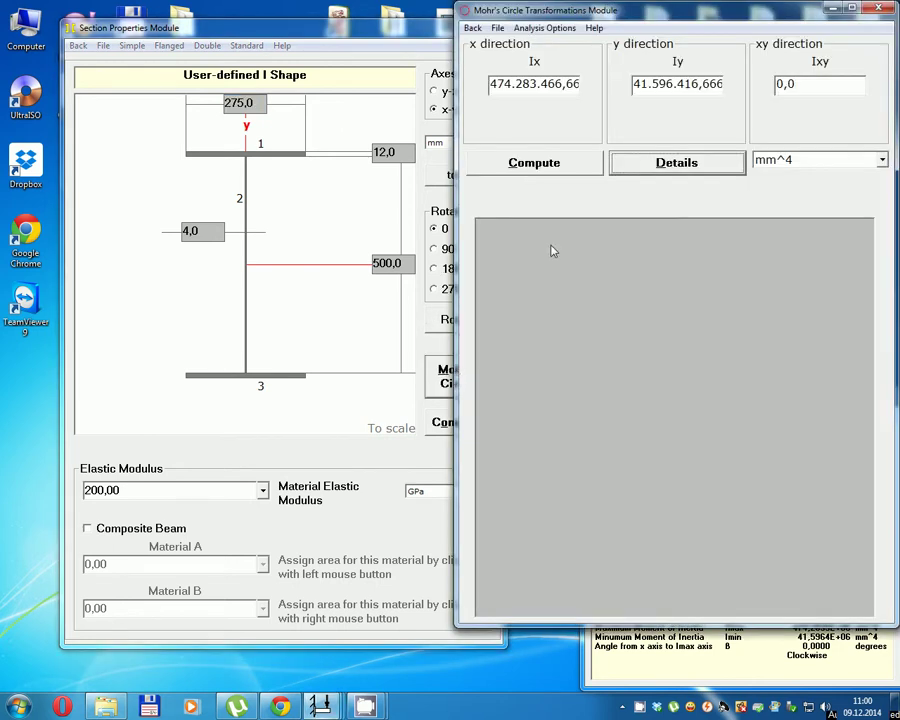
click(567, 168)
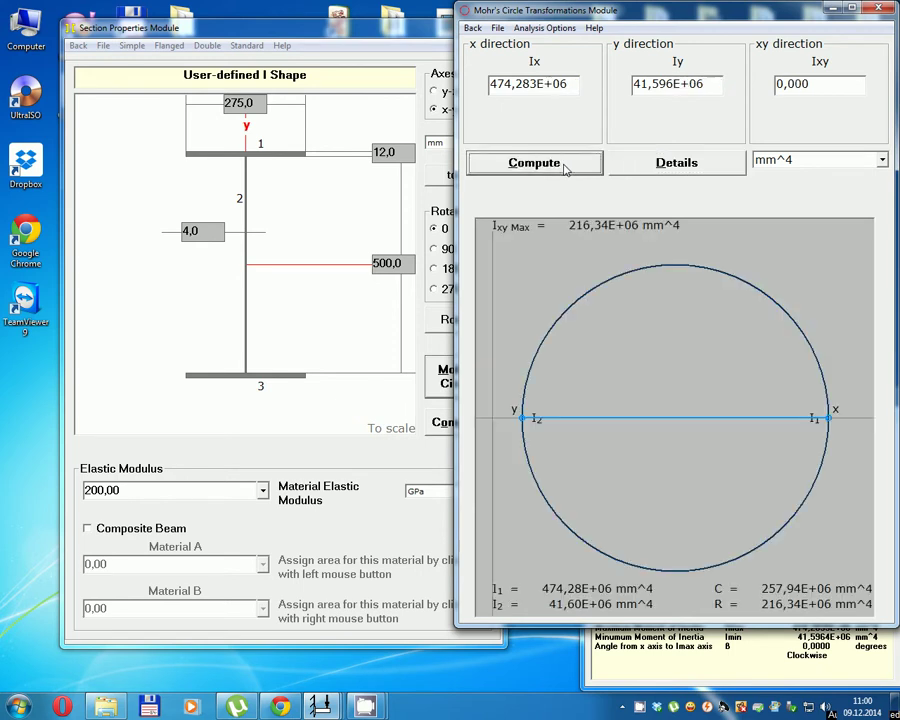
click(665, 168)
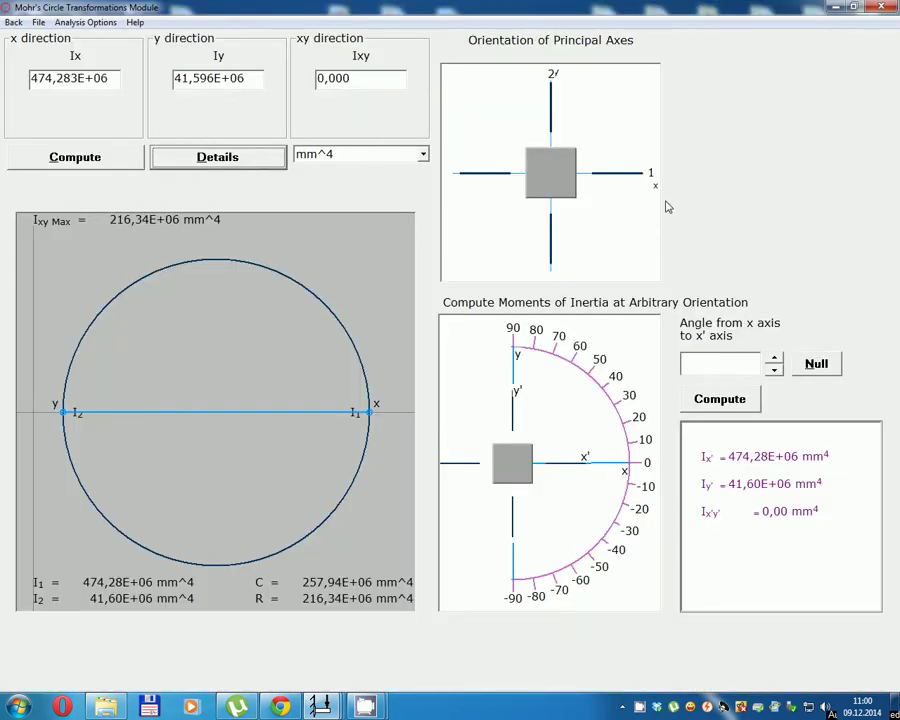
click(12, 23)
click(692, 357)
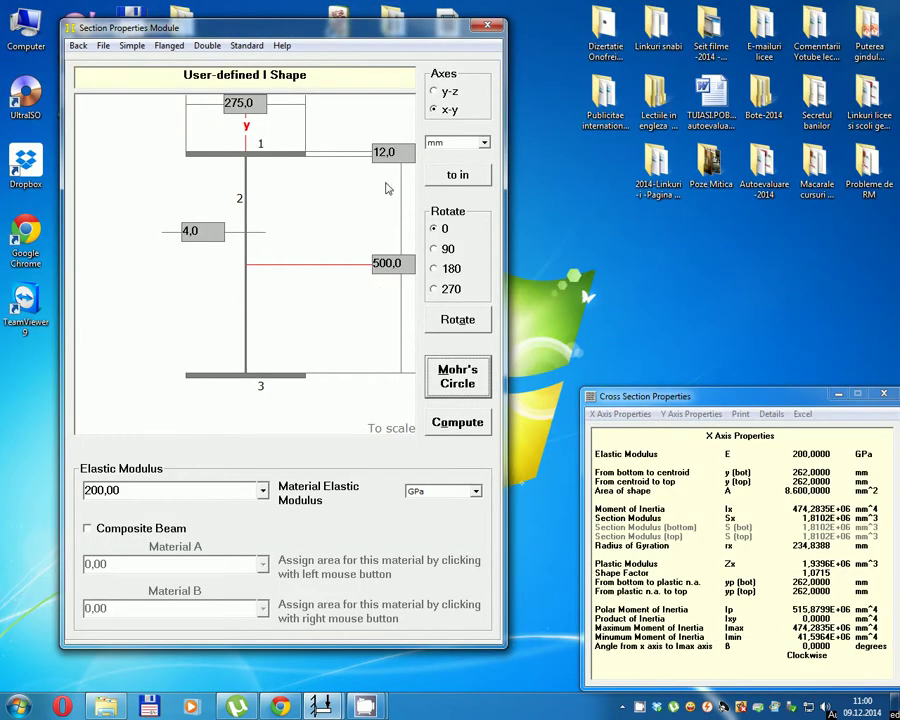
Set the flange thickness to 24 mm and the web thickness to 14 mm, and recompute the section properties
mouse_move(373, 152)
mouse_down()
mouse_move(405, 152)
mouse_move(370, 155)
mouse_up()
click(398, 152)
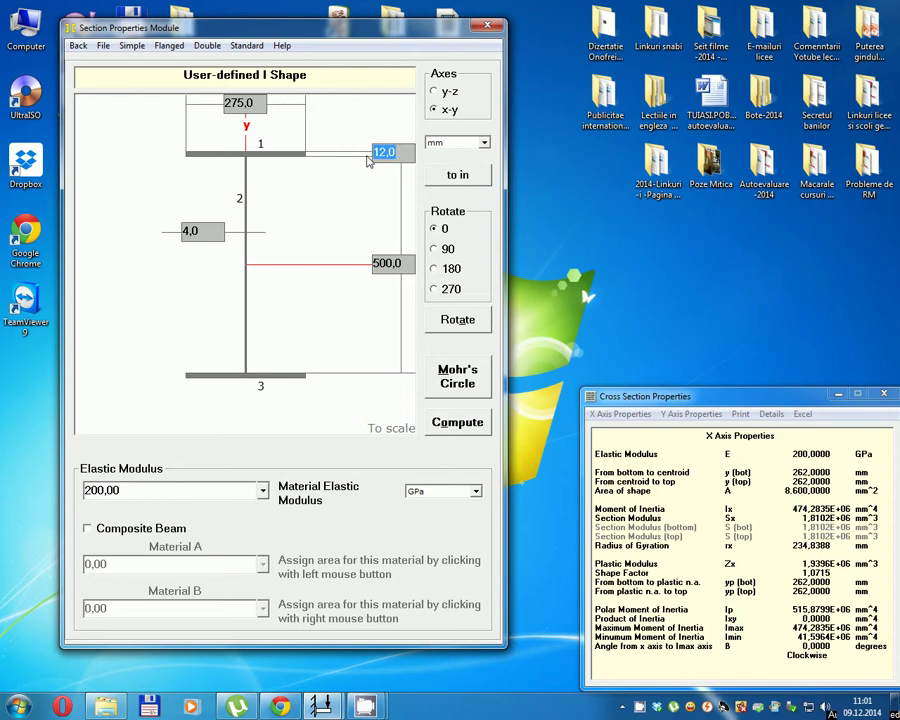
text(24)
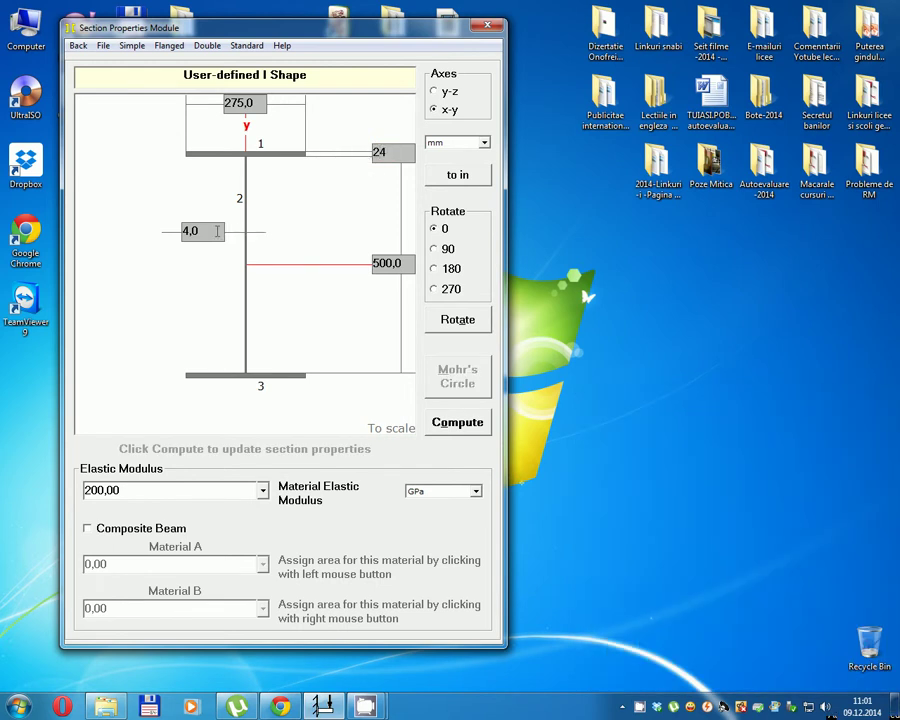
double_click(207, 230)
text(14)
click(456, 424)
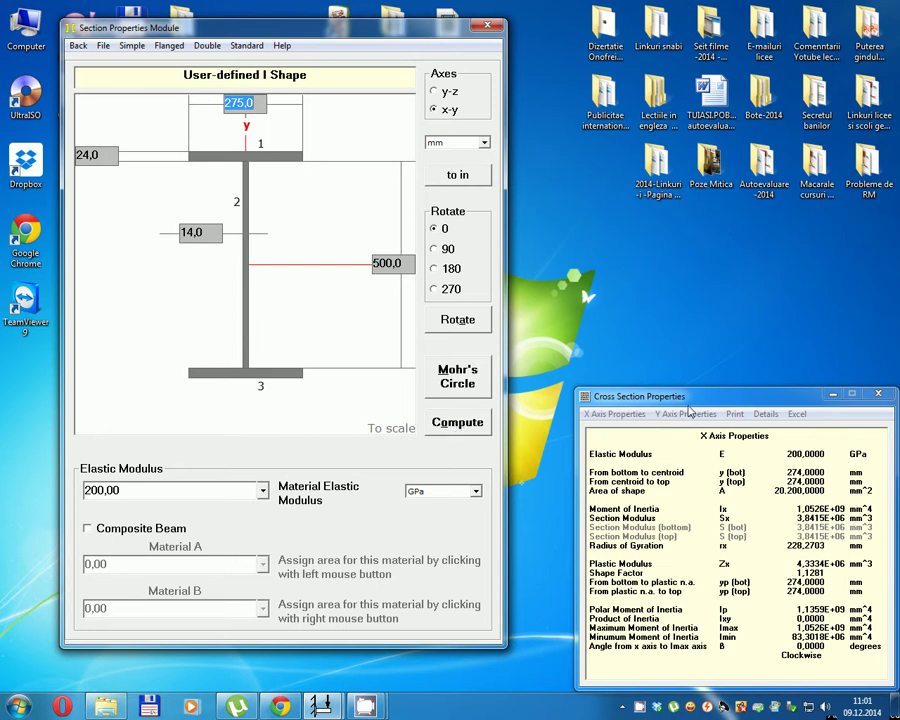
Rotate the I section by 90 degrees and recompute its properties
click(434, 248)
click(474, 328)
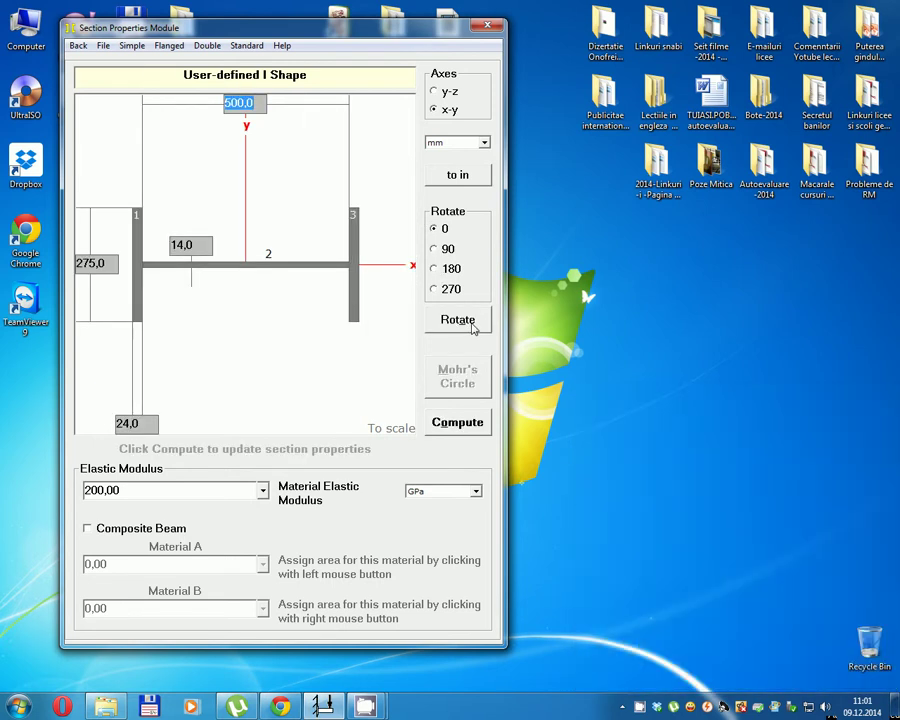
click(459, 422)
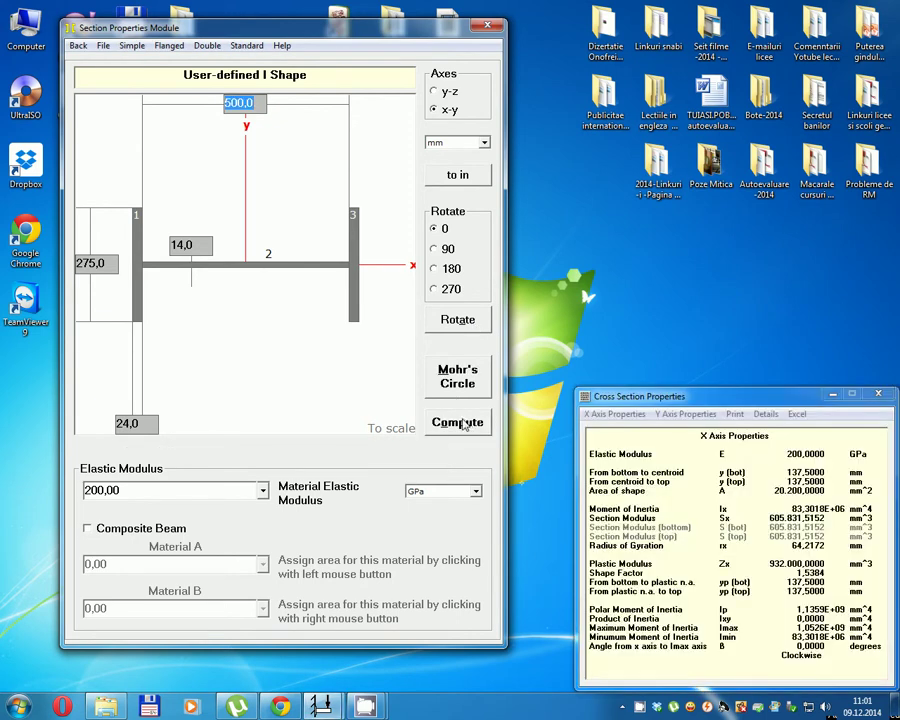
Change the material to Wood-Douglas fir with a 12.40 GPa elastic modulus and recompute the section properties
click(262, 490)
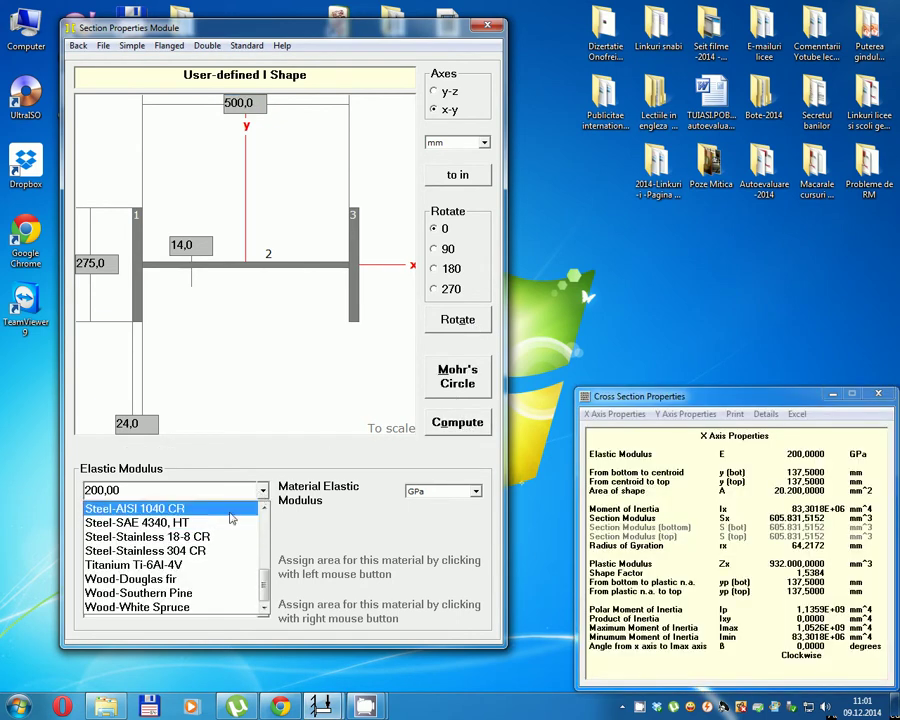
click(180, 579)
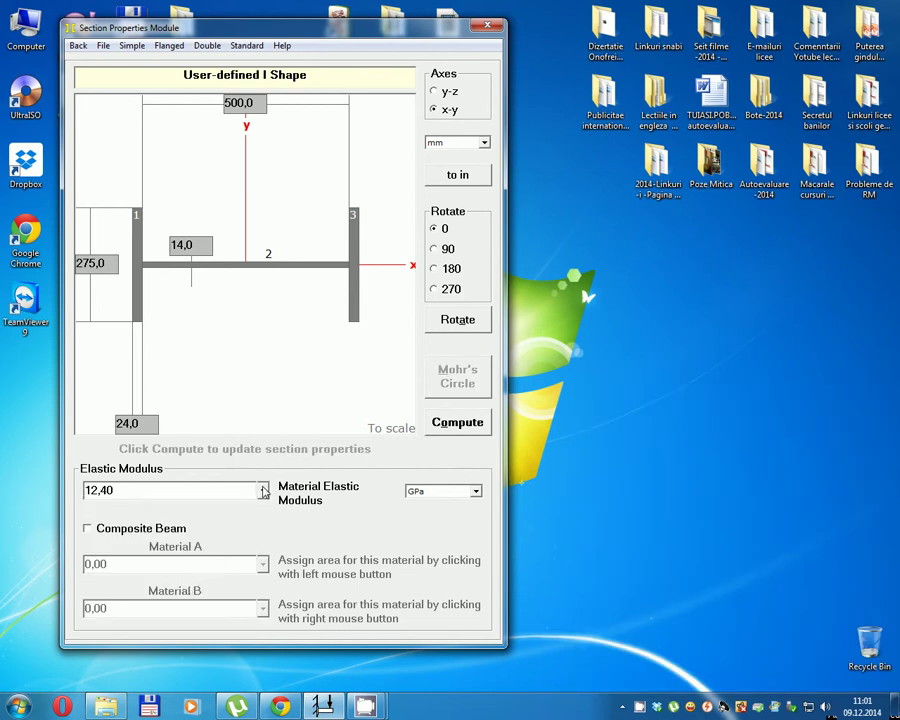
click(450, 422)
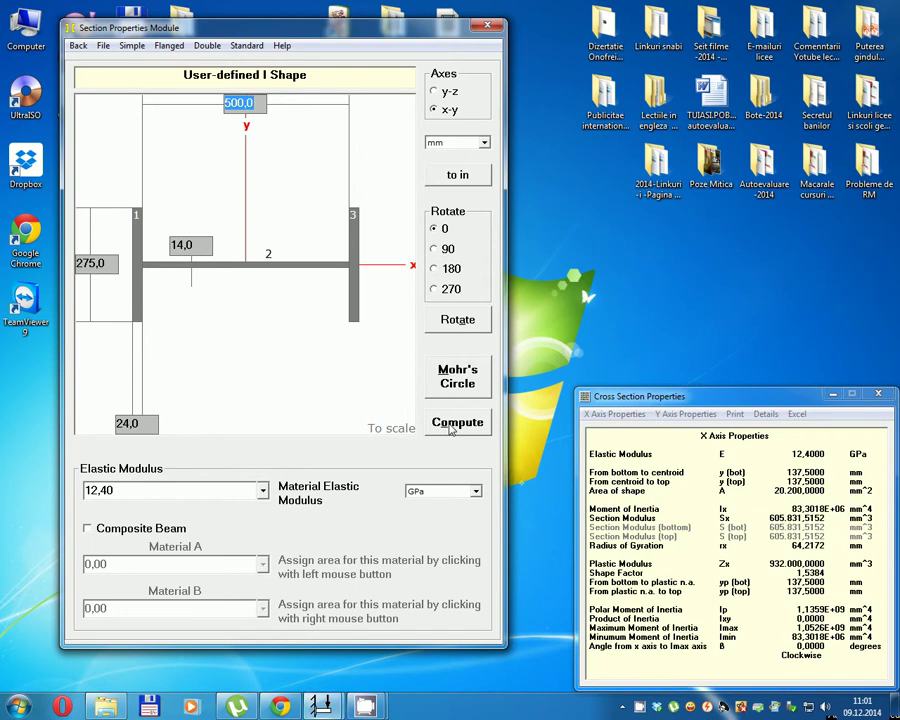
Rotate the section by 270 degrees and by a further 180 degrees, and recompute its properties
click(434, 289)
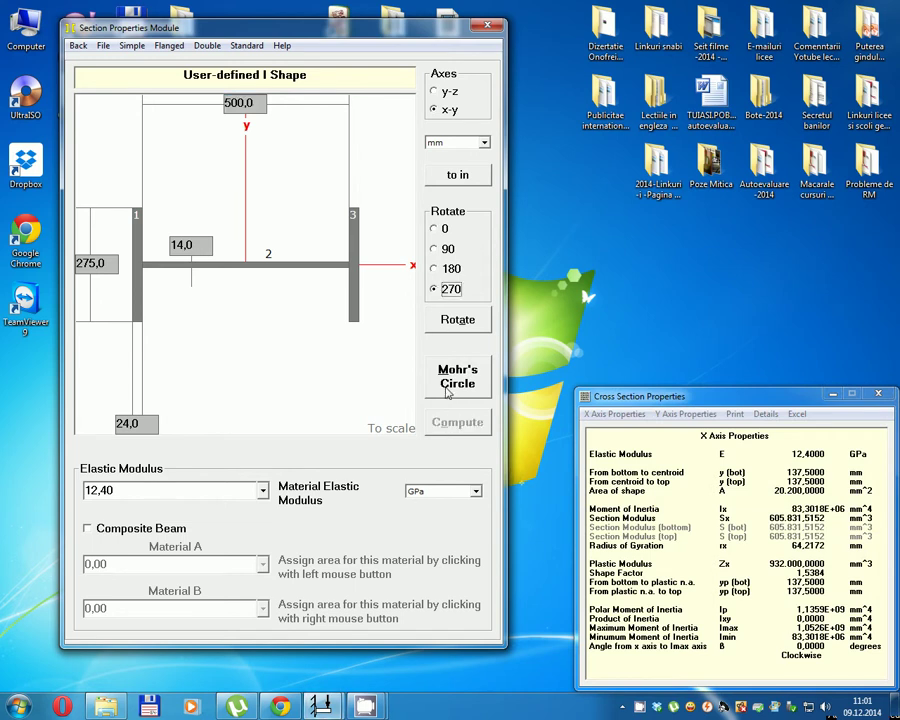
click(456, 321)
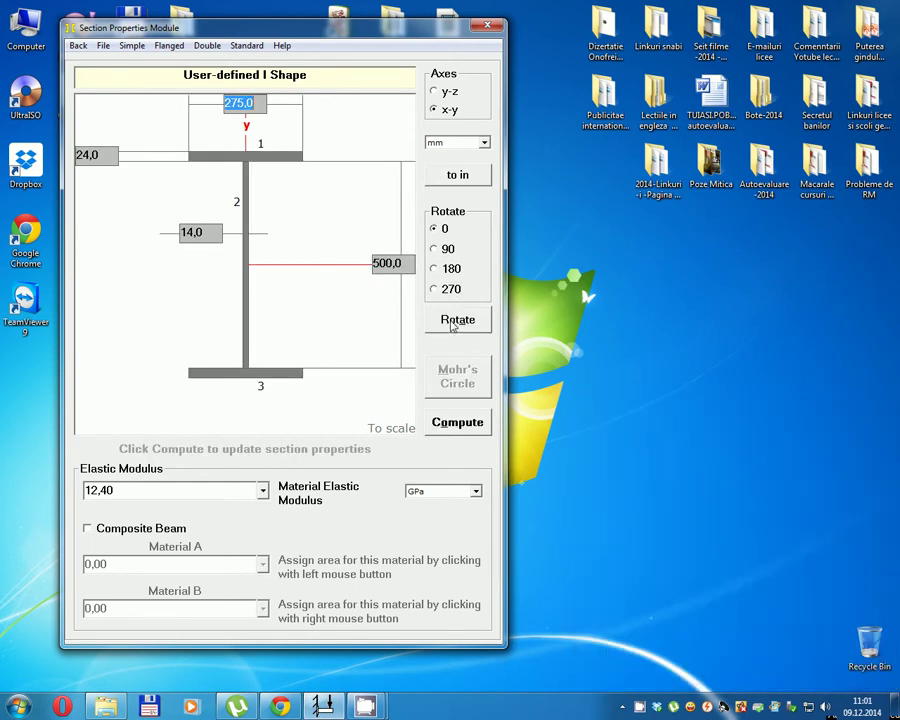
click(435, 270)
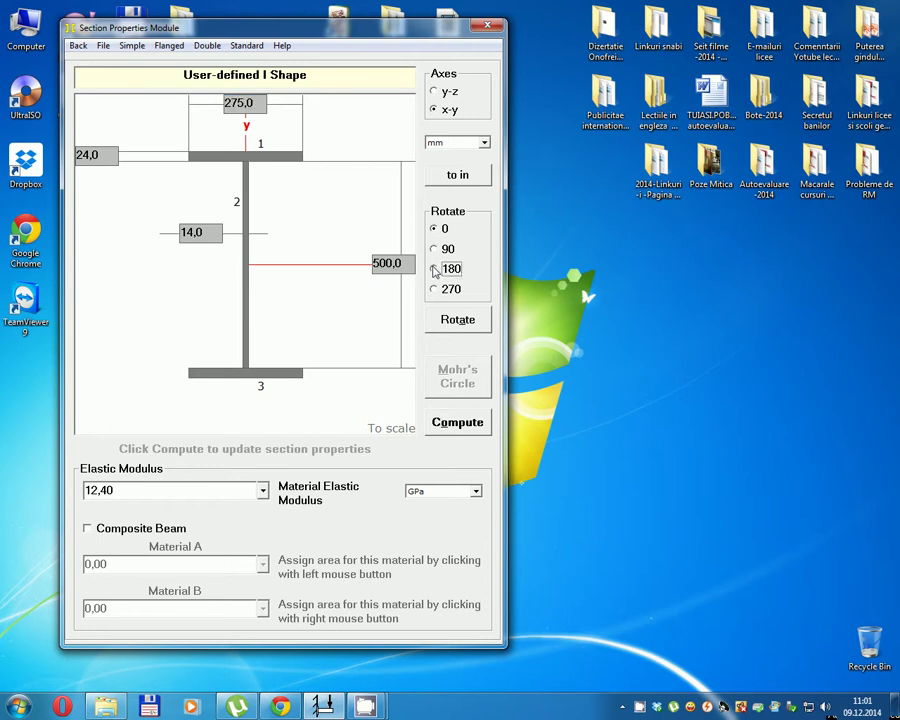
click(452, 328)
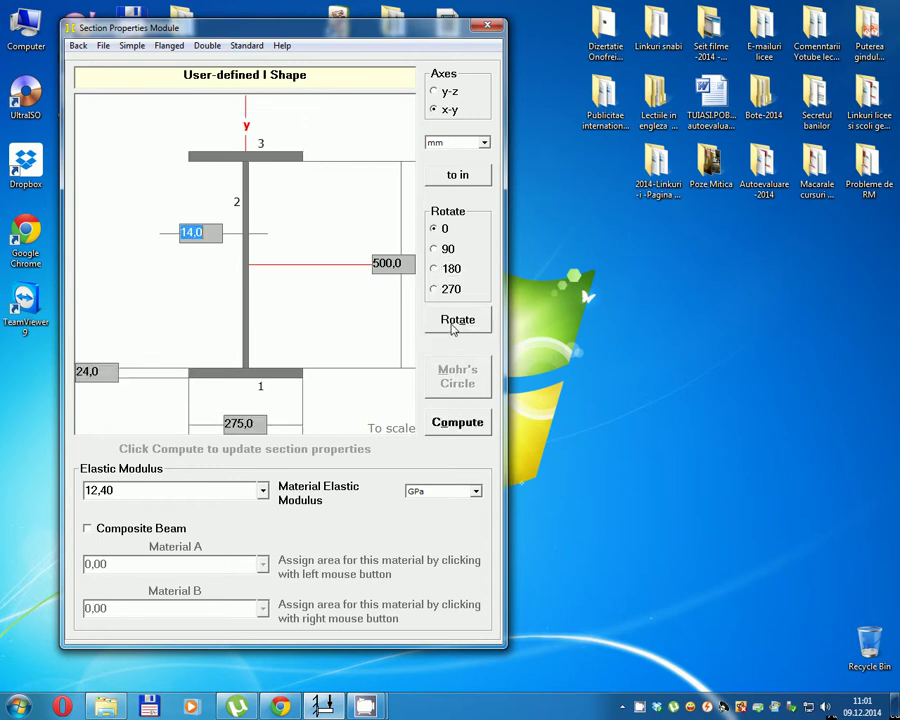
click(459, 425)
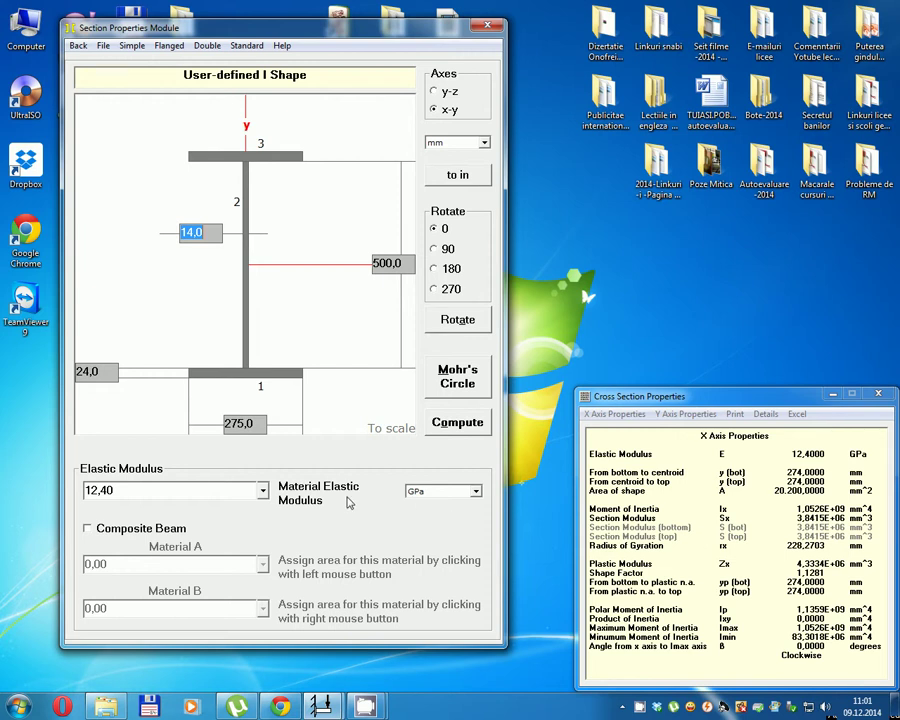
Set the flange width to 600 mm and recompute the section properties
key(Tab)
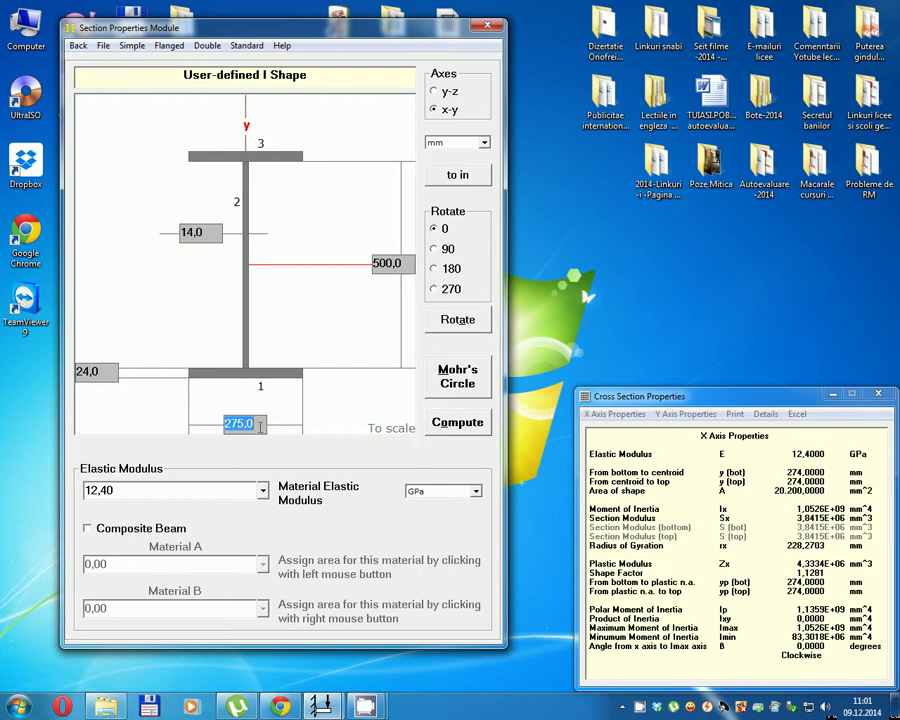
text(600)
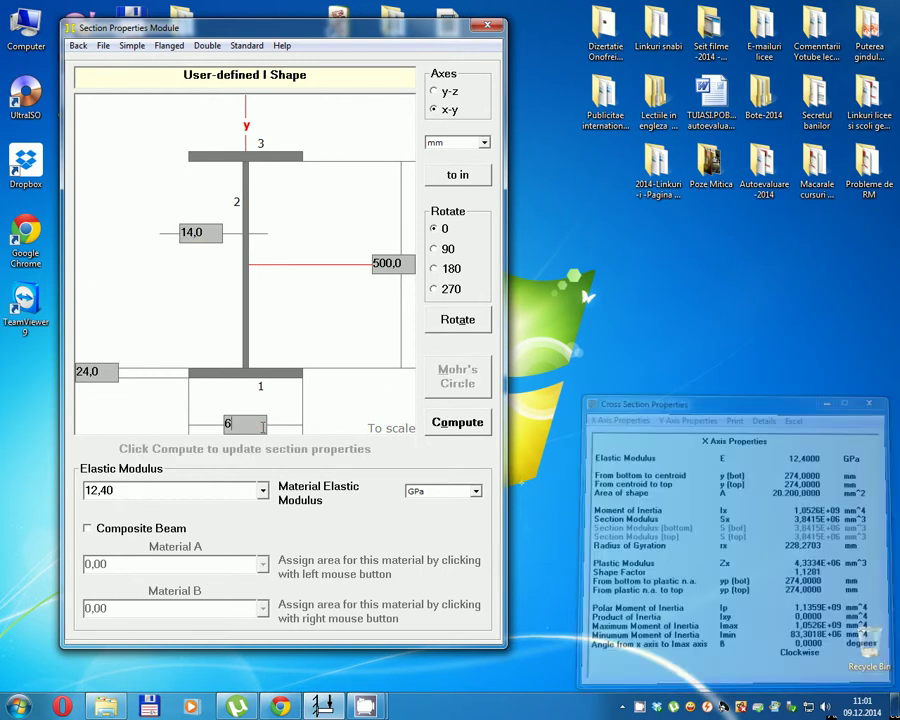
click(436, 427)
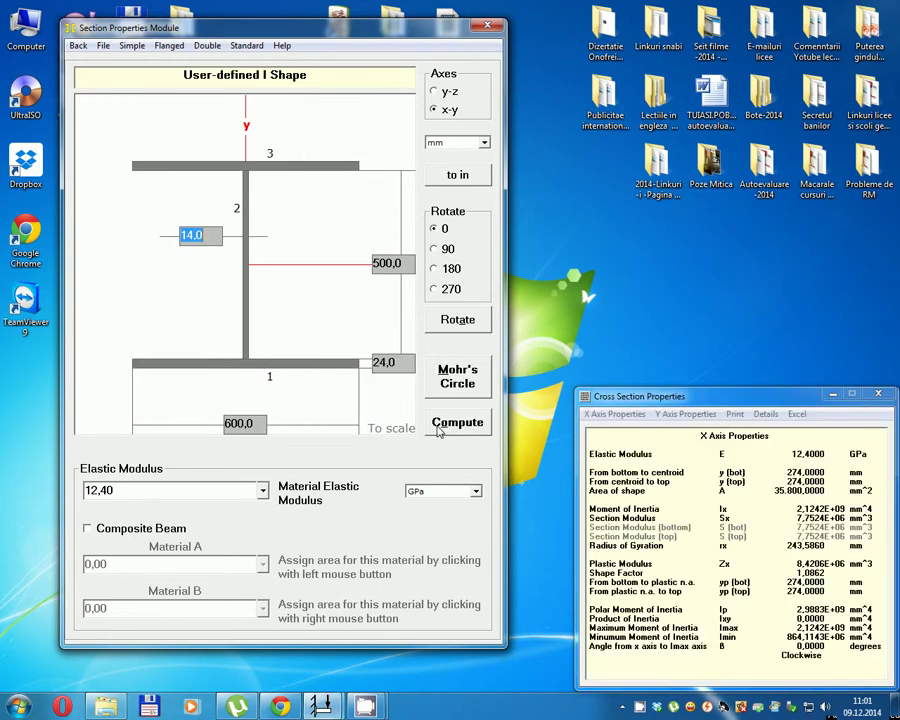
Set the flange thickness to 50 mm and the web thickness to 20 mm, and recompute the section properties
click(393, 362)
click(395, 363)
drag(396, 363, 365, 363)
text(50)
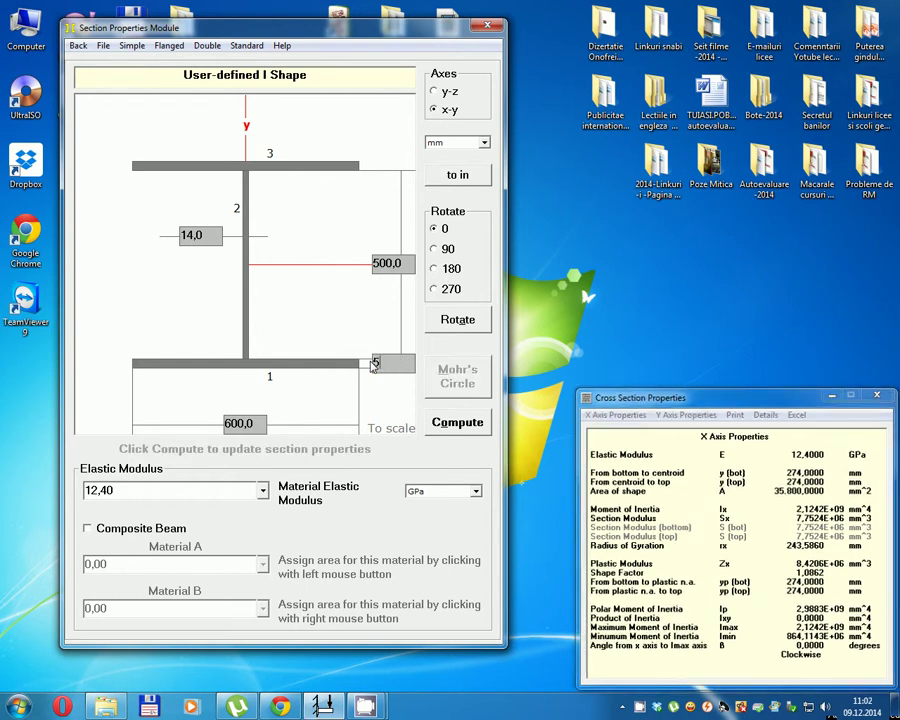
click(206, 240)
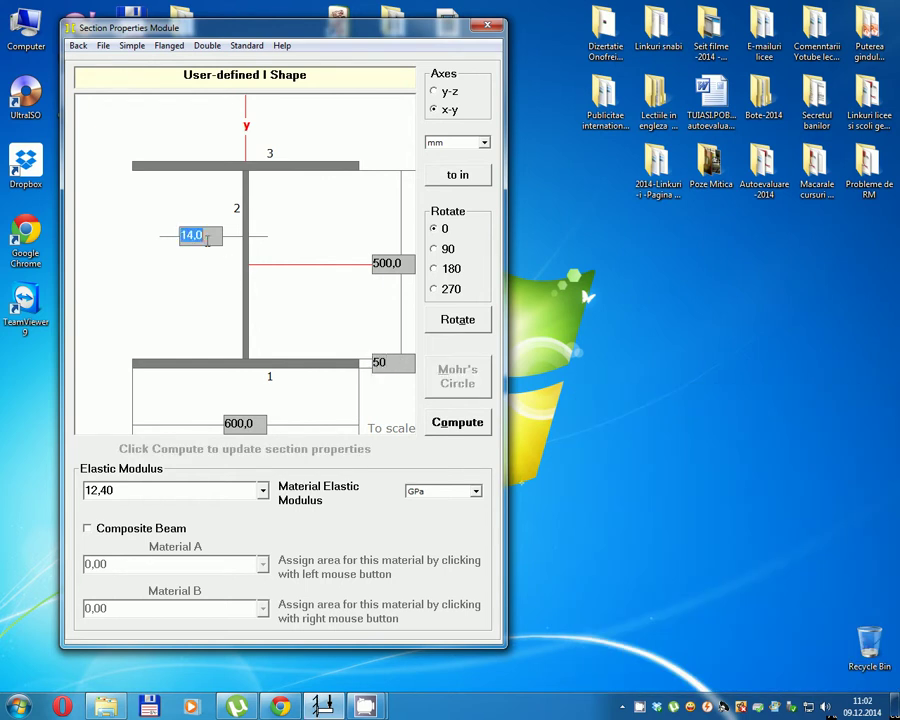
text(20)
click(446, 425)
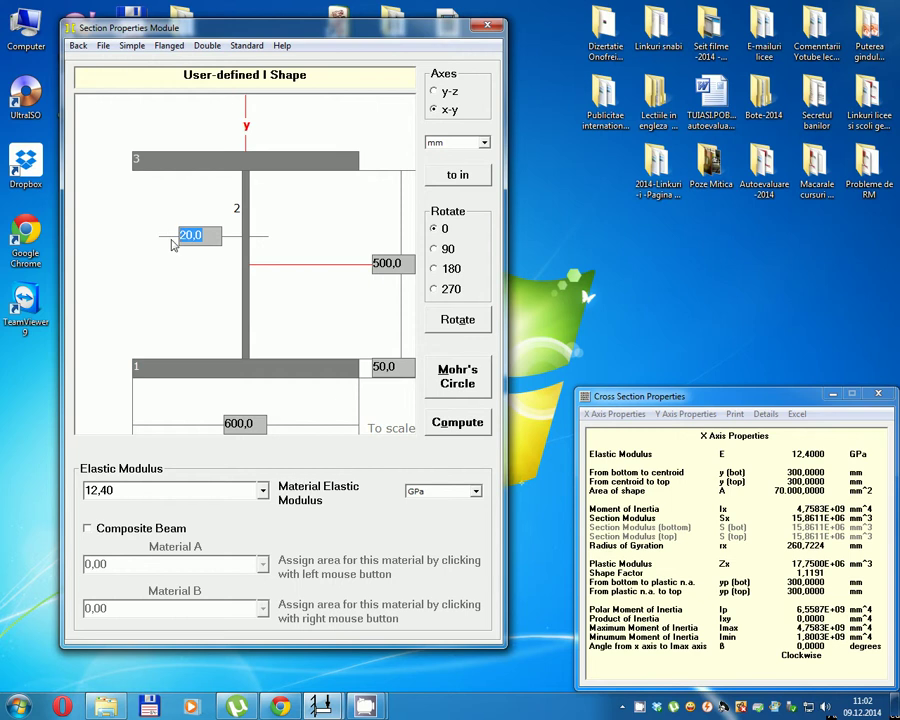
Set the web thickness to 60 mm and rotate the section by 270 degrees, recomputing the properties after each change
text(60)
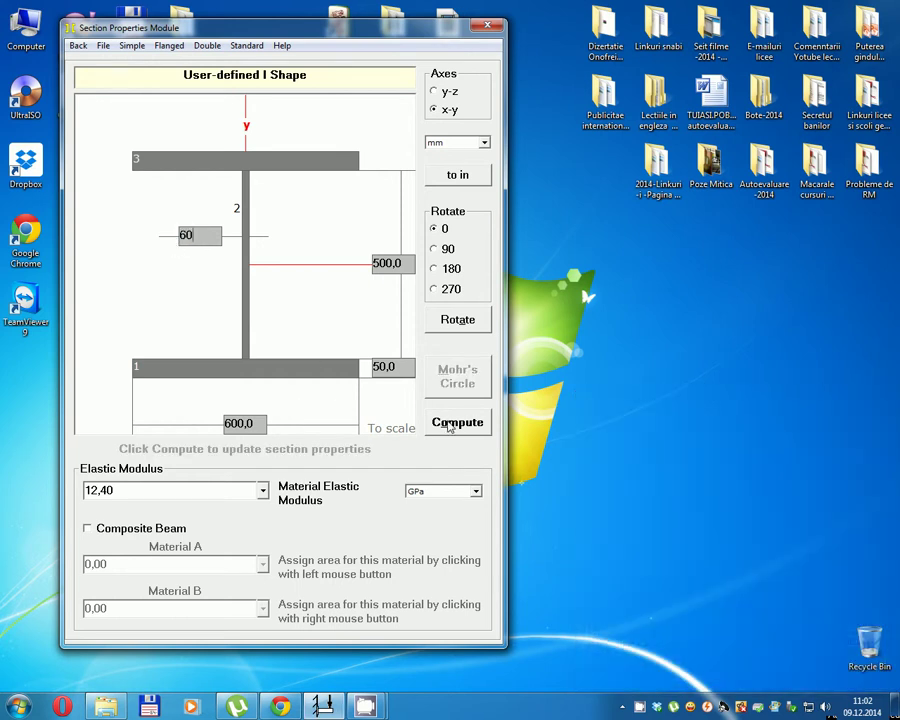
click(457, 422)
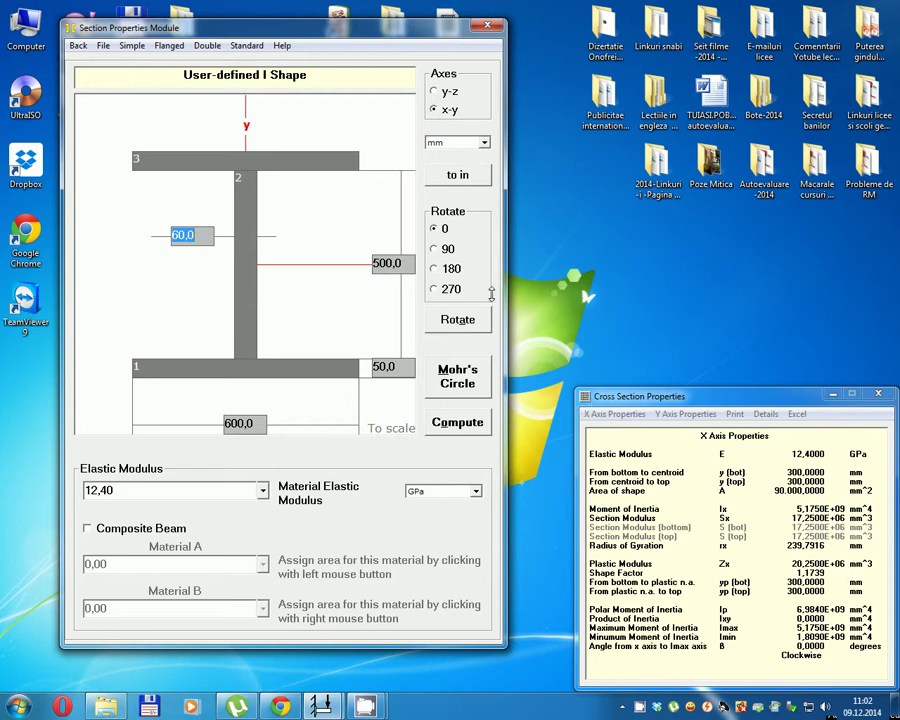
click(436, 289)
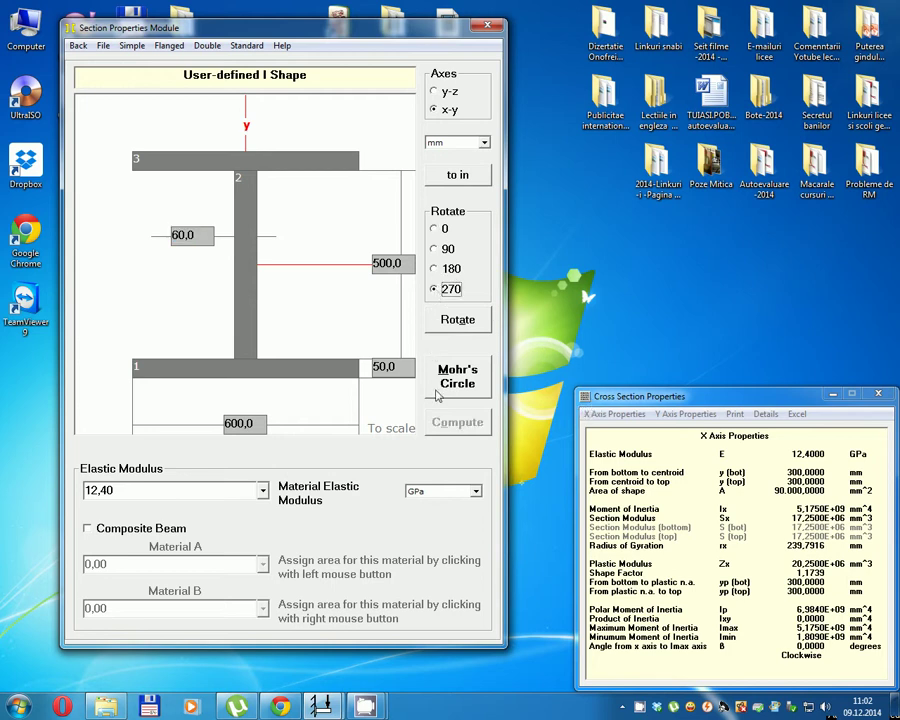
click(460, 318)
click(445, 418)
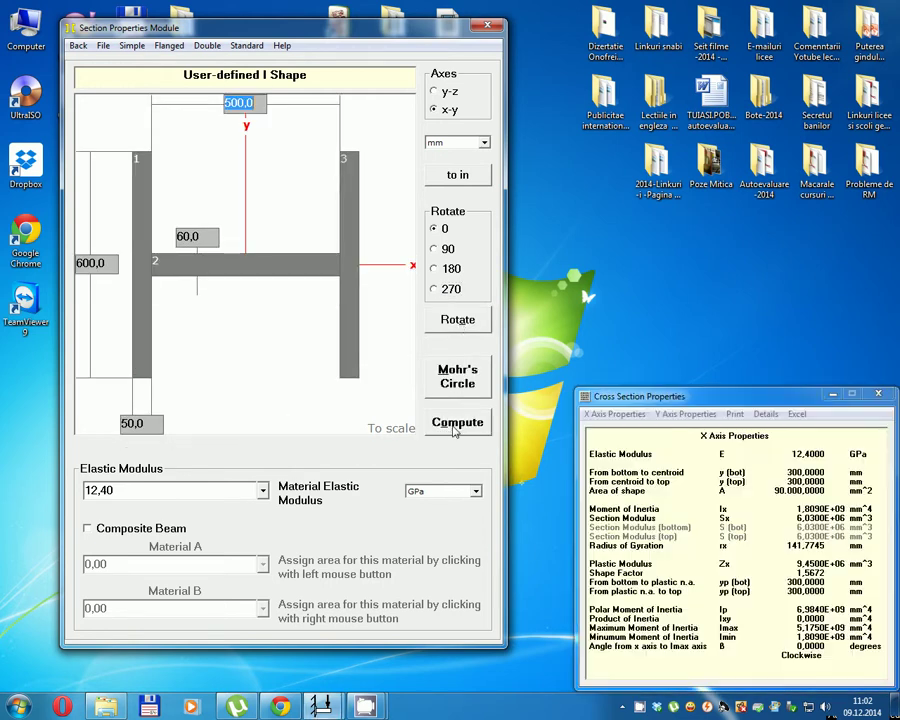
Move the cross-section results window up beside the section drawing and close the Section Properties module
drag(641, 403, 612, 134)
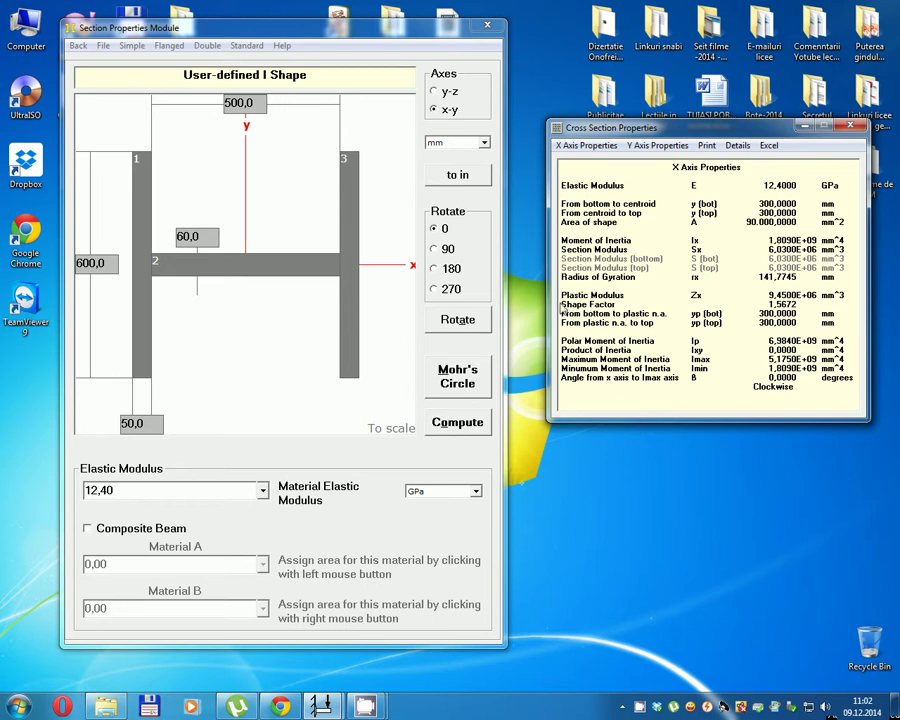
click(470, 27)
click(487, 31)
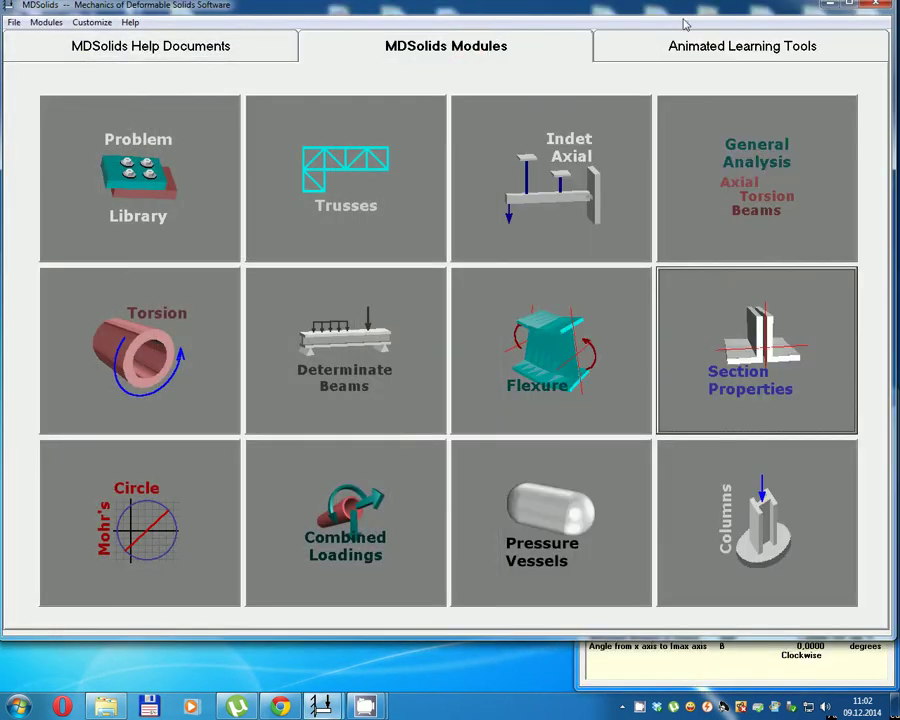